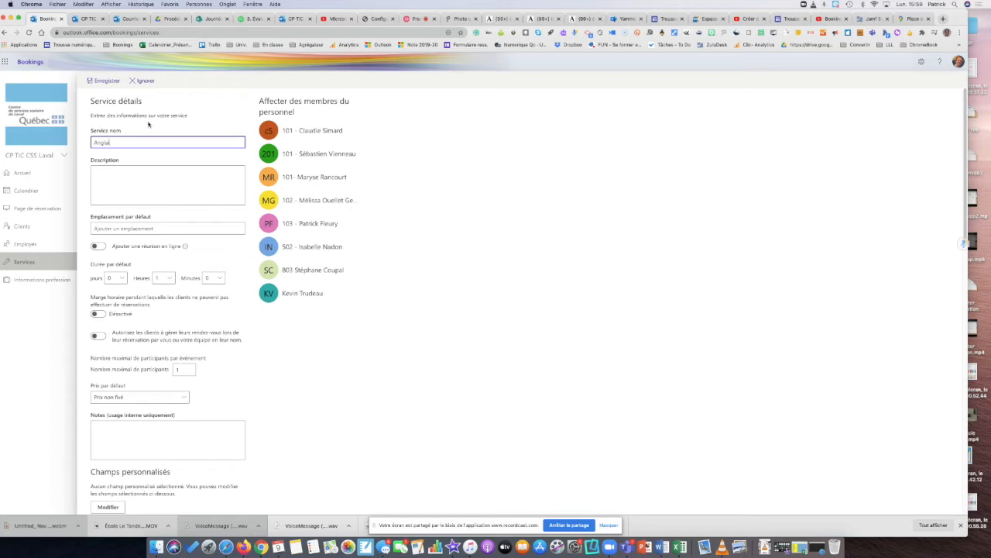
- Add an online meeting to the Anglais service and set its default duration to 0 hours 15 minutes
{"action": "left_click", "coordinate": [141, 173]}
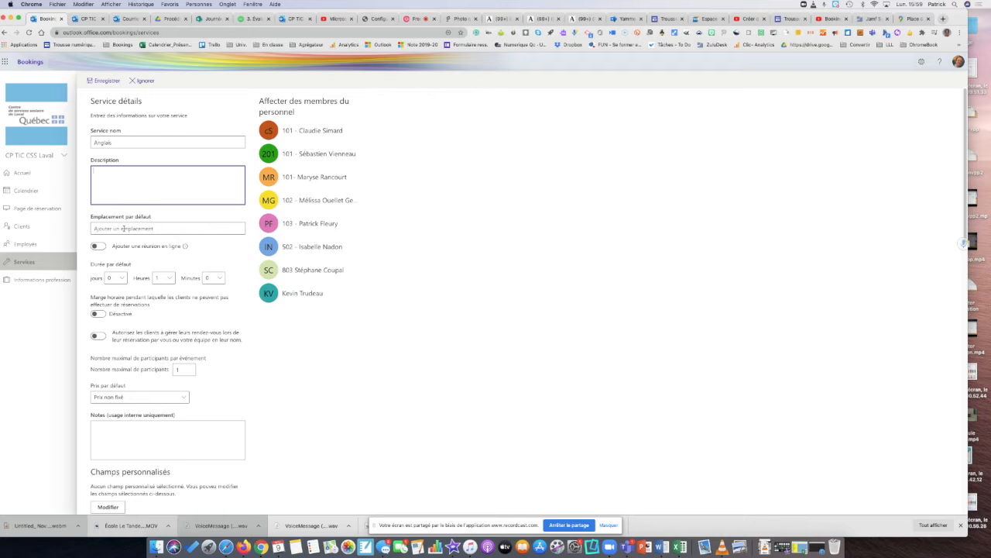
{"action": "left_click", "coordinate": [102, 247]}
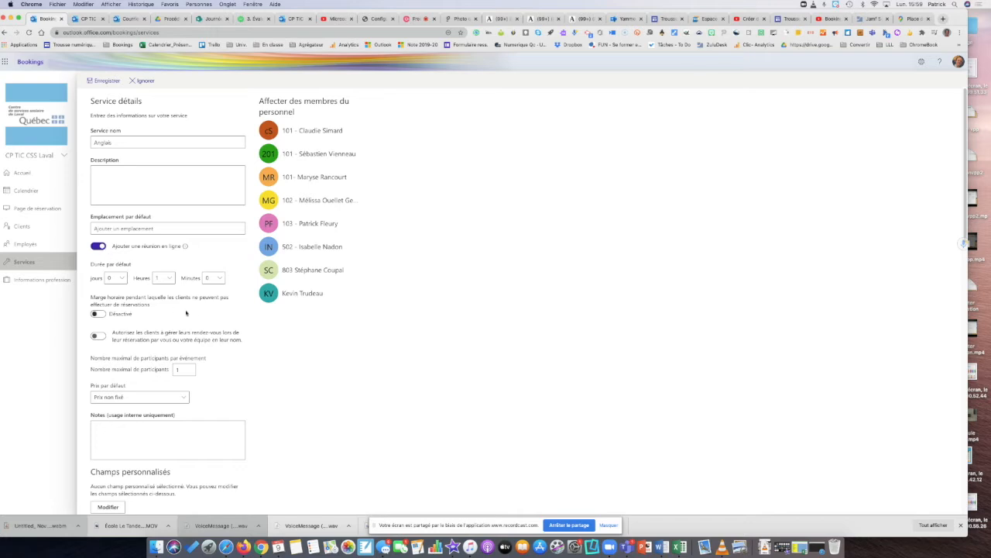
{"action": "scroll", "coordinate": [193, 315], "scroll_direction": "down", "scroll_amount": 1}
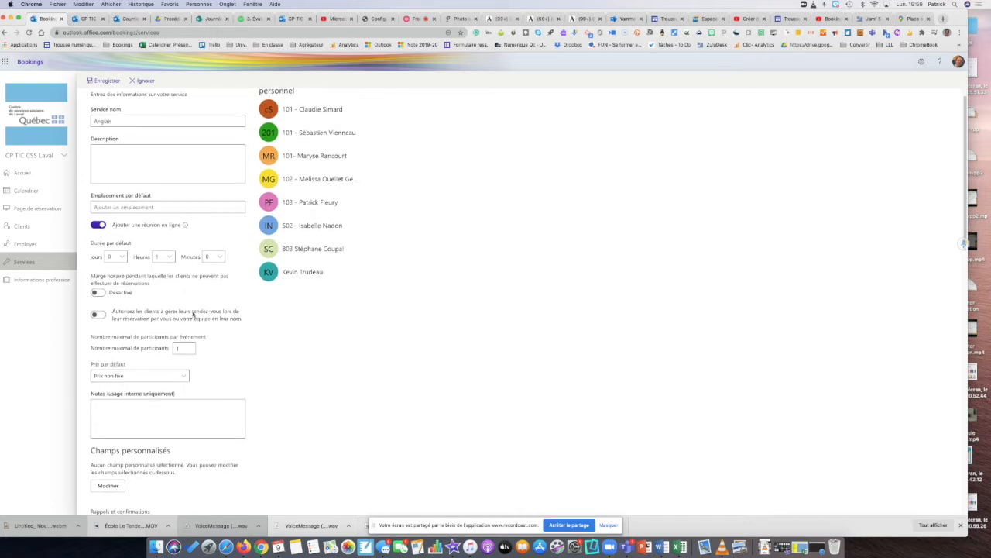
{"action": "left_click", "coordinate": [169, 258]}
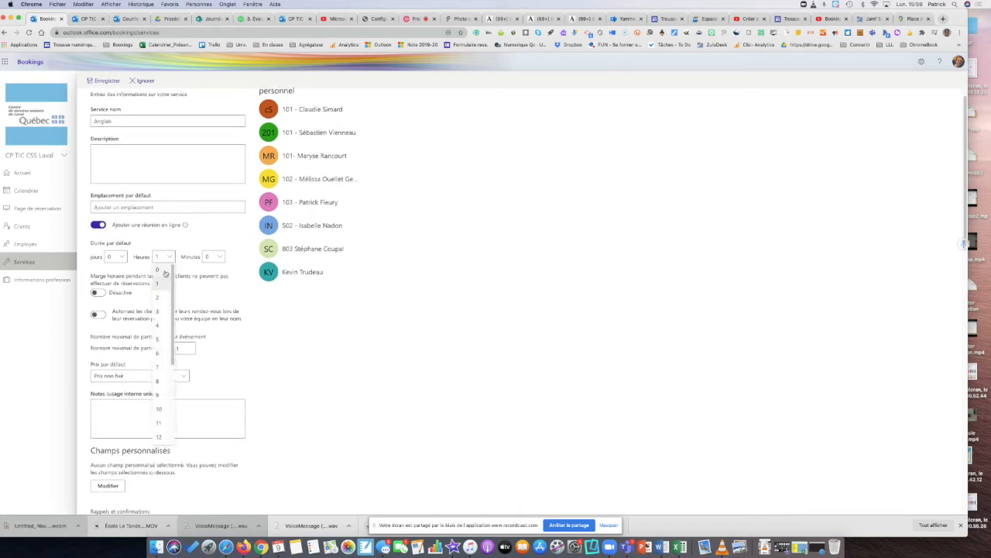
{"action": "left_click", "coordinate": [163, 263]}
{"action": "left_click", "coordinate": [220, 258]}
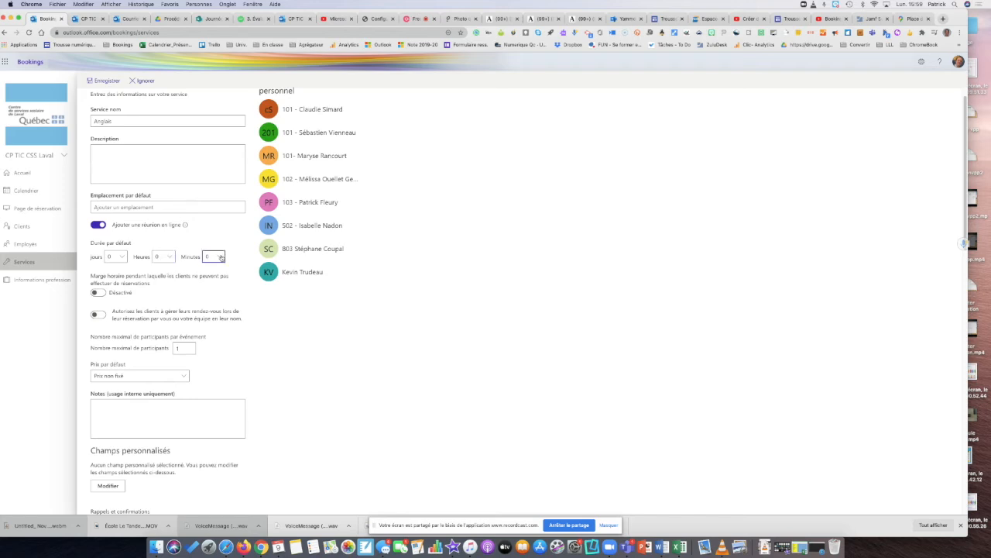
{"action": "left_click", "coordinate": [217, 311]}
- Enable the buffer time during which clients cannot book and set it to 5 minutes after the appointment
{"action": "left_click", "coordinate": [101, 293]}
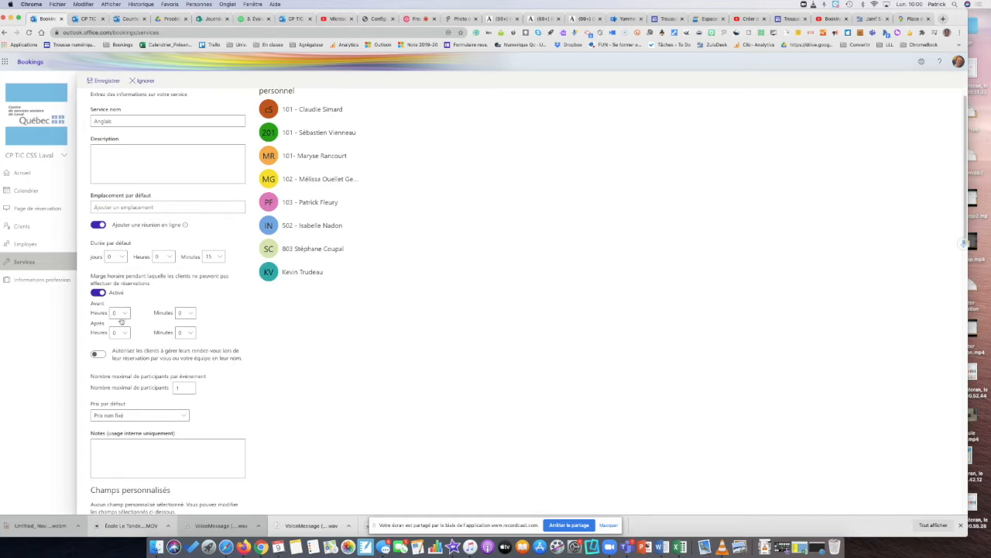
{"action": "left_click", "coordinate": [191, 333]}
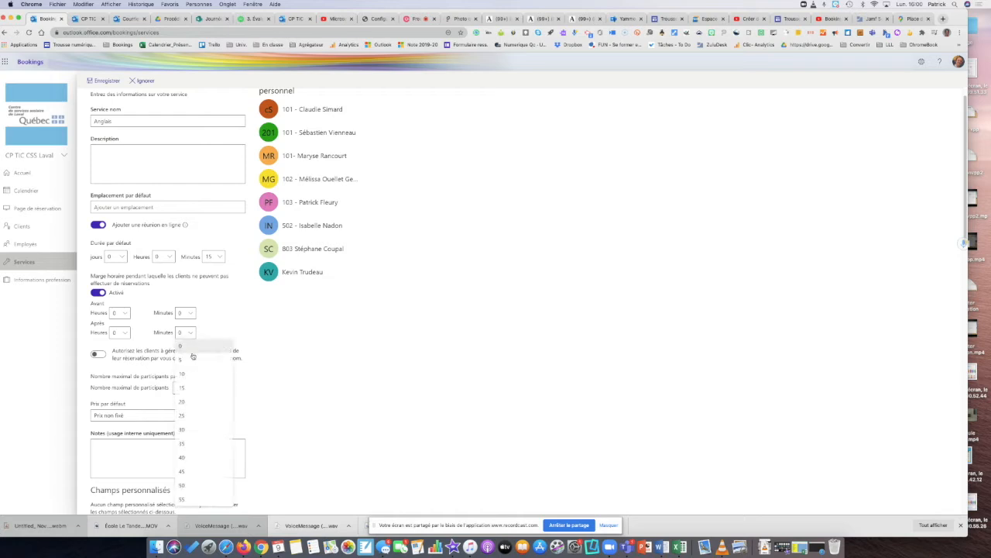
{"action": "left_click", "coordinate": [191, 362]}
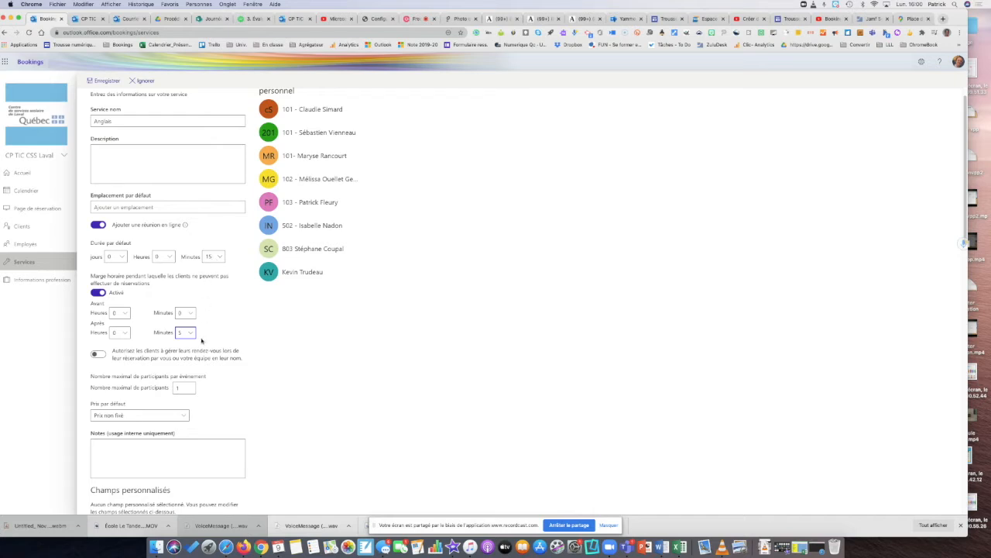
- Allow clients to manage their own appointments when they are booked on their behalf
{"action": "scroll", "coordinate": [202, 339], "scroll_direction": "down", "scroll_amount": 2}
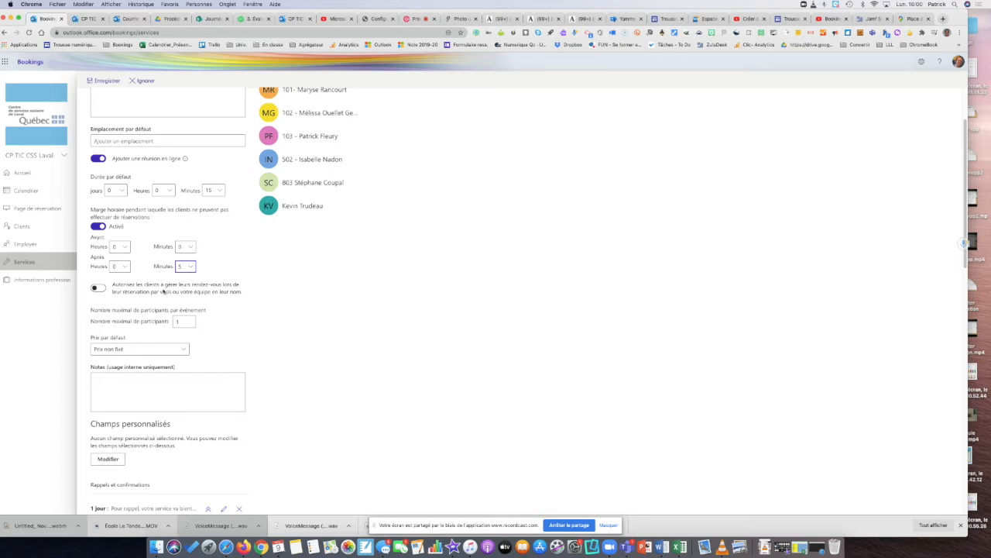
{"action": "left_click", "coordinate": [100, 288]}
{"action": "scroll", "coordinate": [186, 324], "scroll_direction": "down", "scroll_amount": 1}
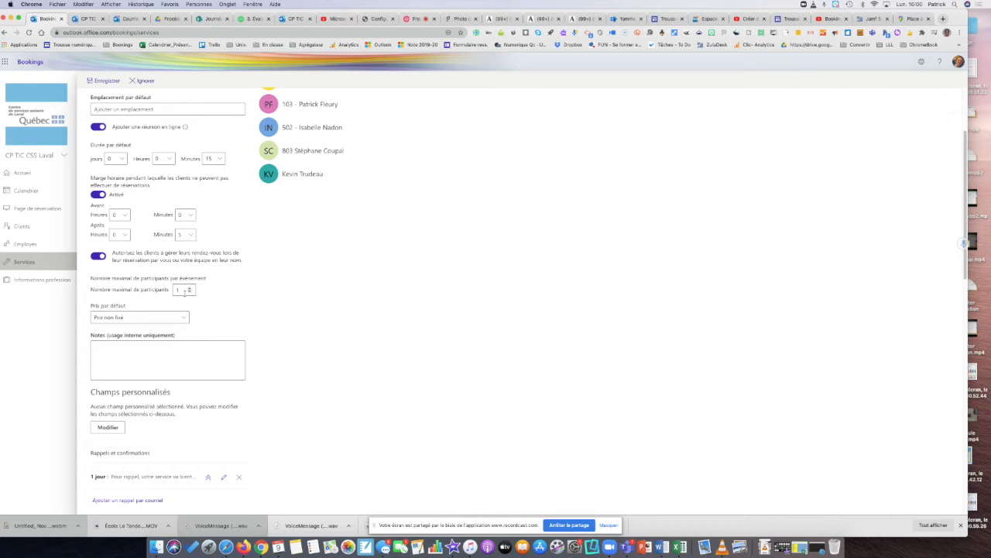
- Open the 1-day email reminder for editing and choose Client as its recipient
{"action": "scroll", "coordinate": [178, 353], "scroll_direction": "down", "scroll_amount": 5}
{"action": "scroll", "coordinate": [181, 355], "scroll_direction": "down", "scroll_amount": 1}
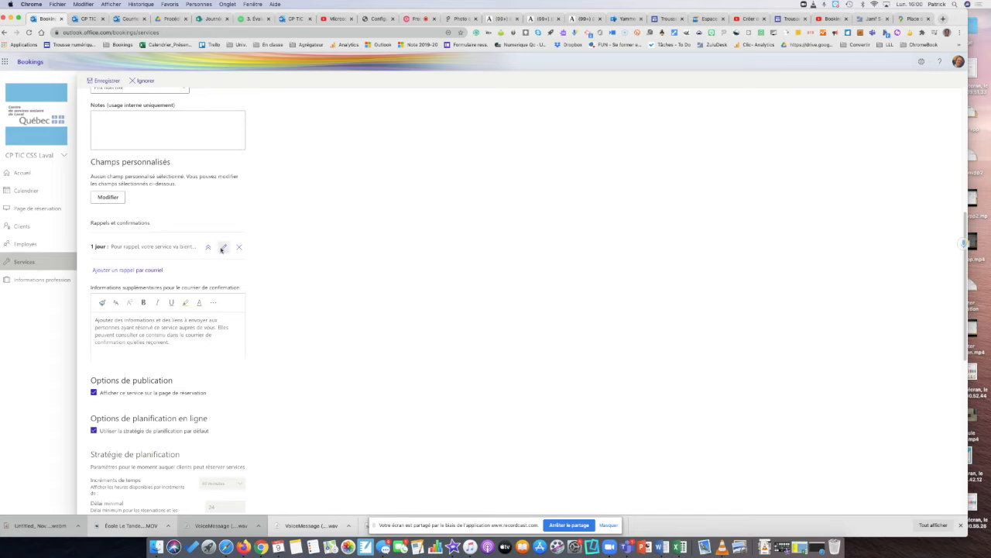
{"action": "left_click", "coordinate": [221, 249]}
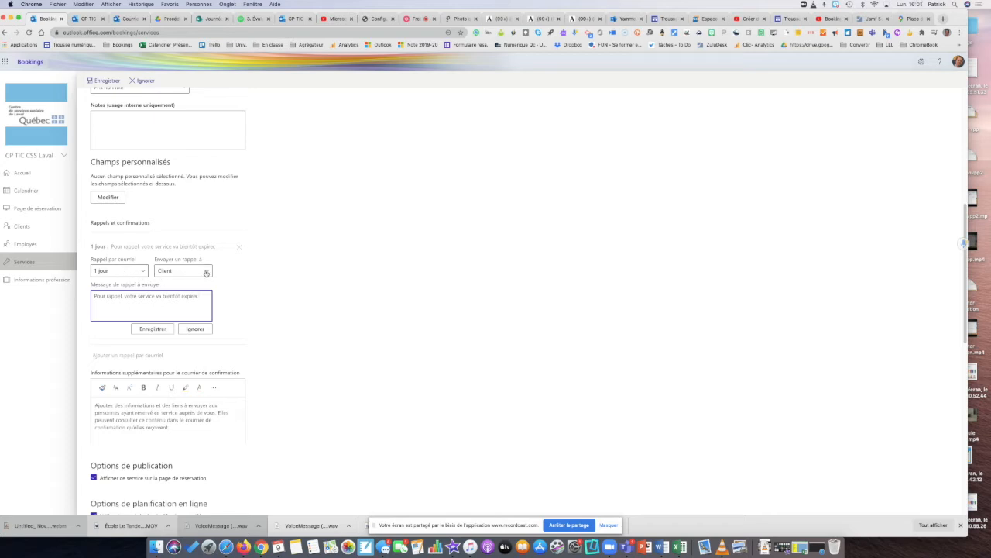
{"action": "triple_click", "coordinate": [130, 296]}
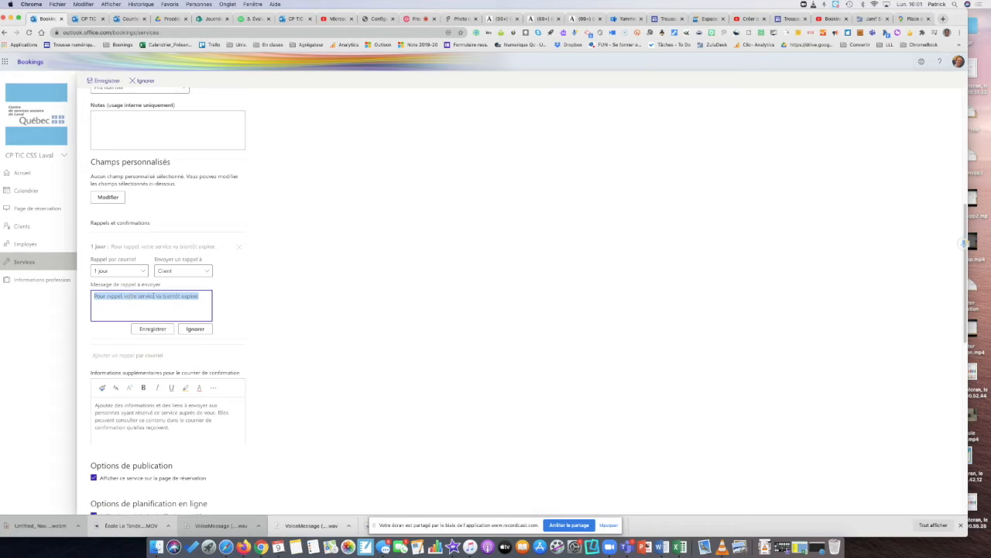
{"action": "left_click", "coordinate": [195, 271]}
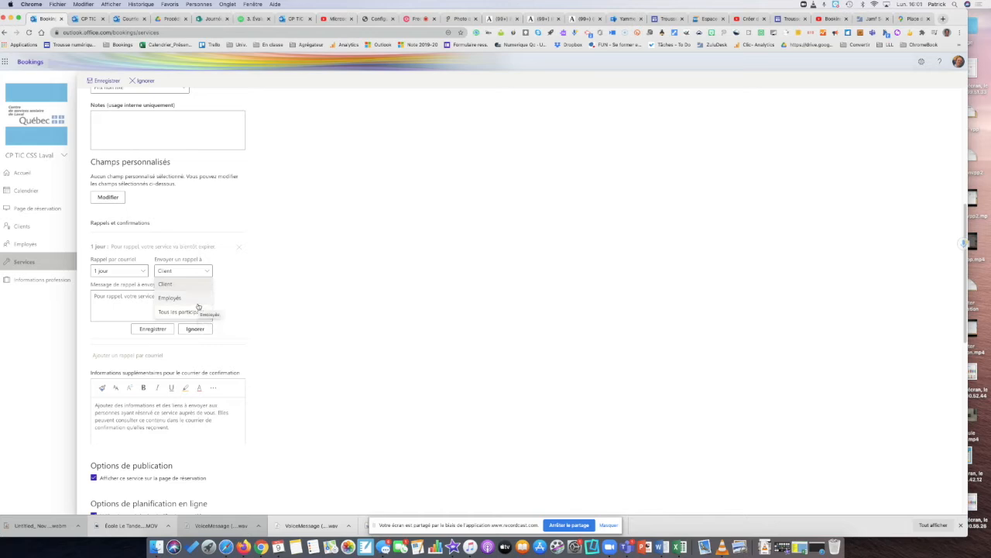
{"action": "left_click", "coordinate": [194, 284]}
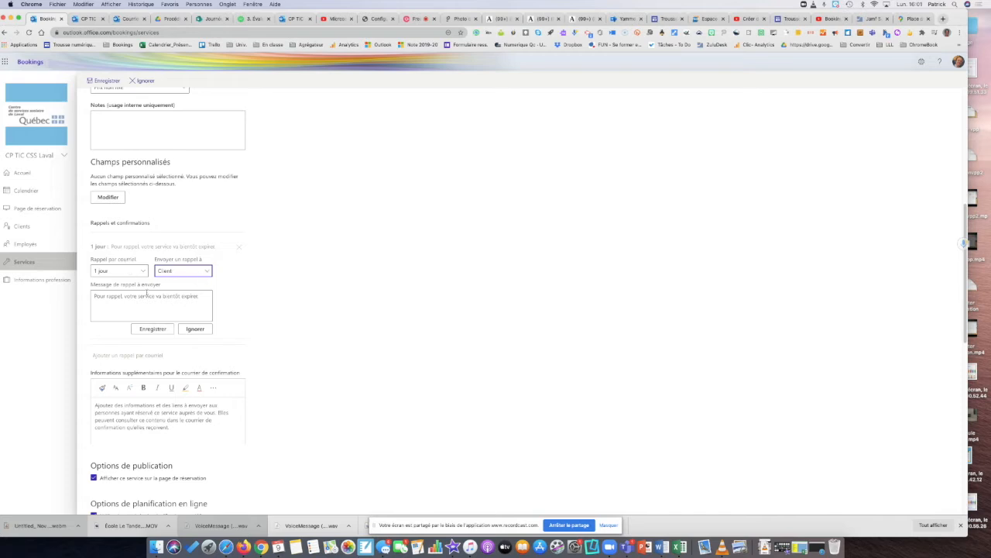
- Review the additional confirmation email information and publishing options, and check the services listed on the public booking page
{"action": "scroll", "coordinate": [169, 317], "scroll_direction": "down", "scroll_amount": 2}
{"action": "left_click", "coordinate": [108, 336]}
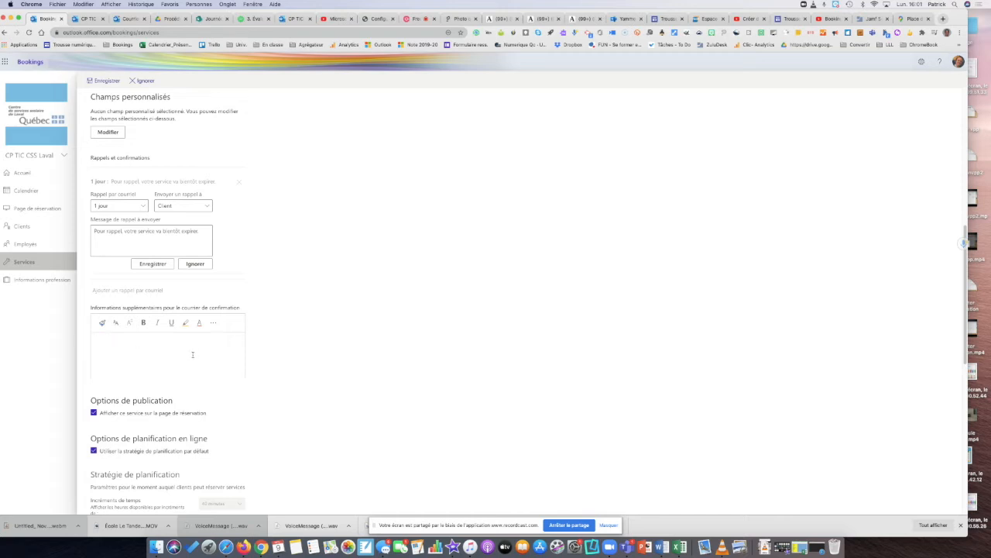
{"action": "scroll", "coordinate": [193, 355], "scroll_direction": "down", "scroll_amount": 5}
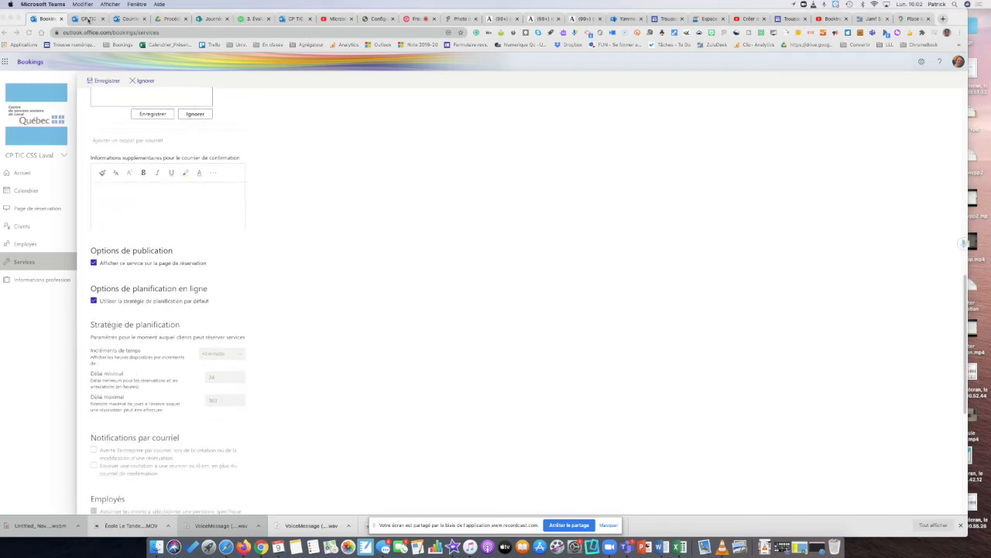
{"action": "left_click", "coordinate": [87, 19]}
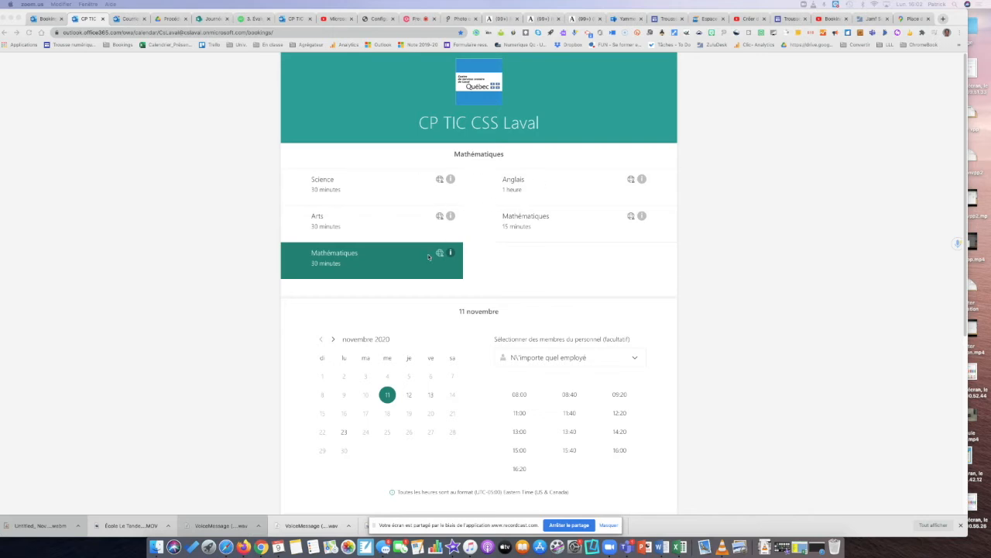
{"action": "left_click", "coordinate": [45, 18]}
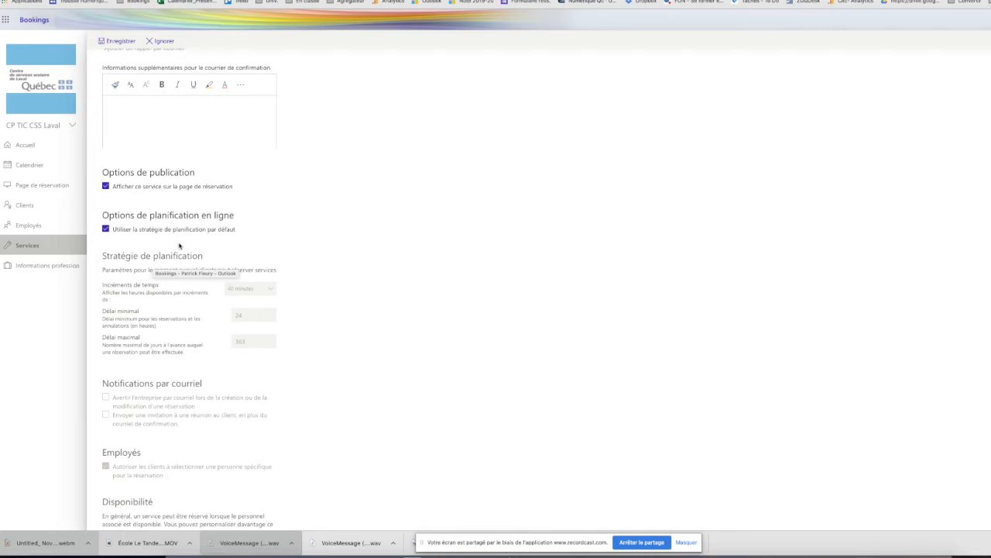
- Stop using the default scheduling policy for the service and set its time increments to 20 minutes
{"action": "scroll", "coordinate": [179, 245], "scroll_direction": "up", "scroll_amount": 1}
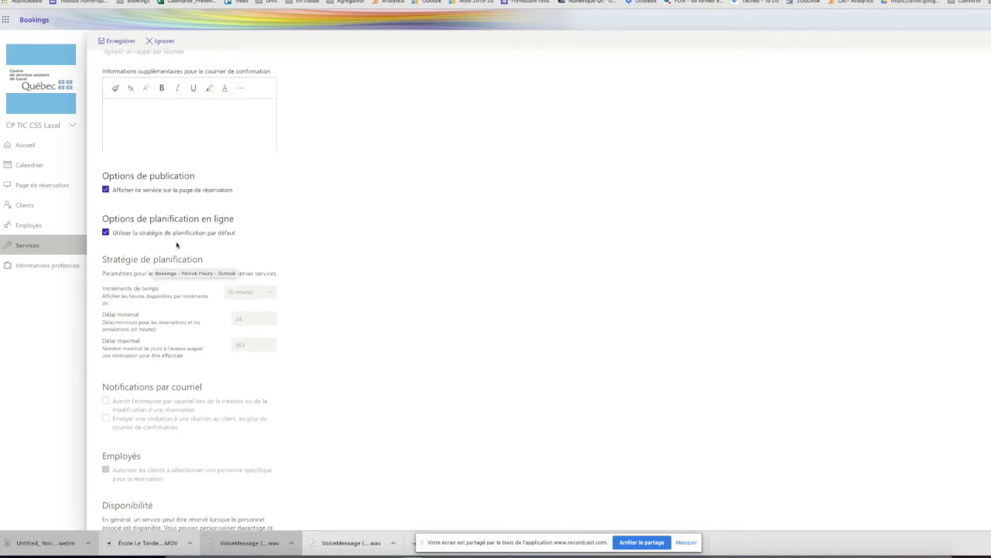
{"action": "scroll", "coordinate": [178, 244], "scroll_direction": "down", "scroll_amount": 1}
{"action": "left_click", "coordinate": [106, 220]}
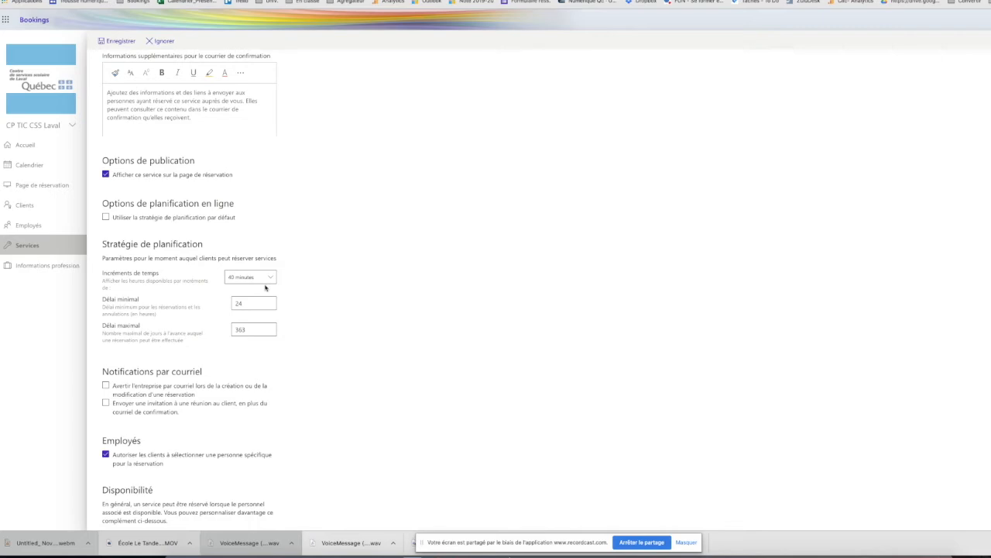
{"action": "scroll", "coordinate": [265, 285], "scroll_direction": "up", "scroll_amount": 3}
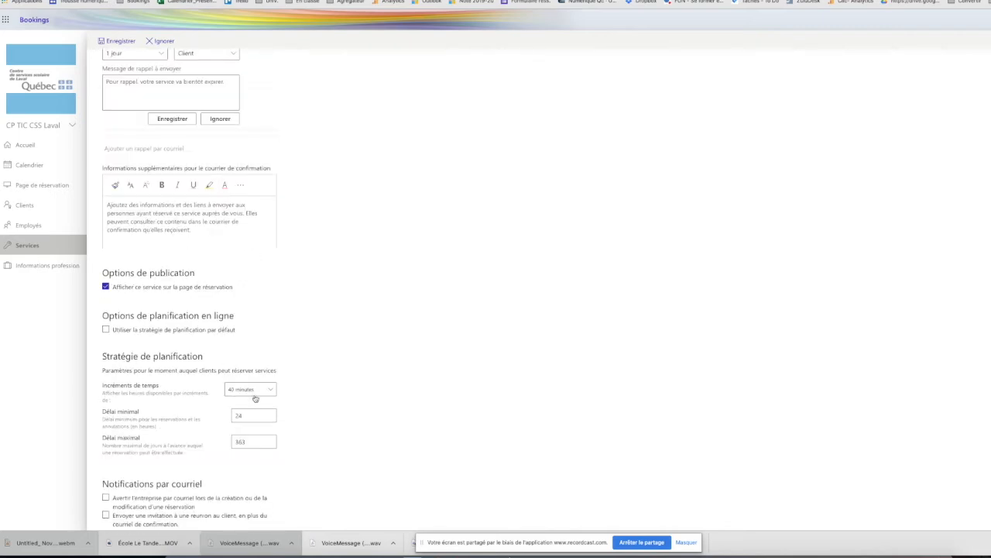
{"action": "scroll", "coordinate": [255, 388], "scroll_direction": "up", "scroll_amount": 15}
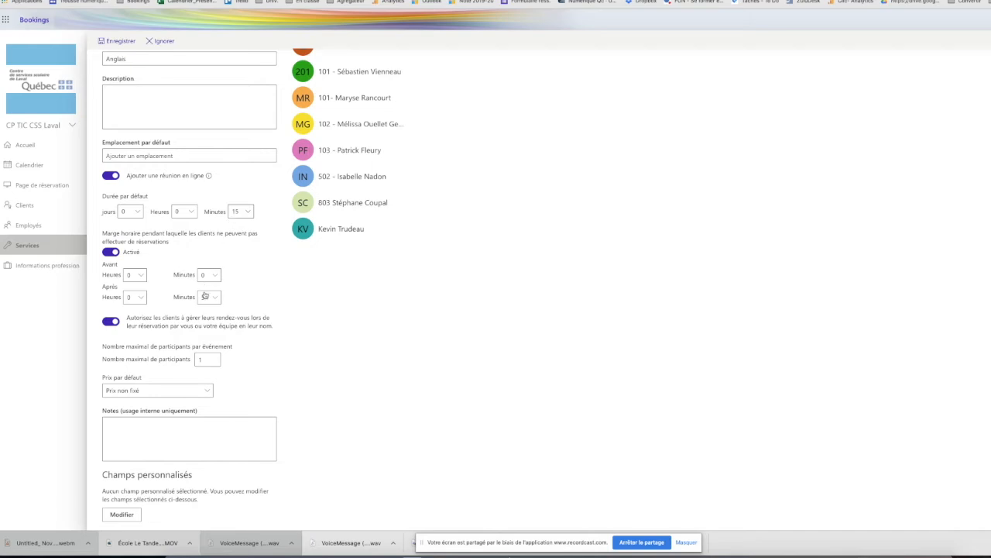
{"action": "scroll", "coordinate": [250, 408], "scroll_direction": "down", "scroll_amount": 1}
{"action": "scroll", "coordinate": [249, 407], "scroll_direction": "down", "scroll_amount": 4}
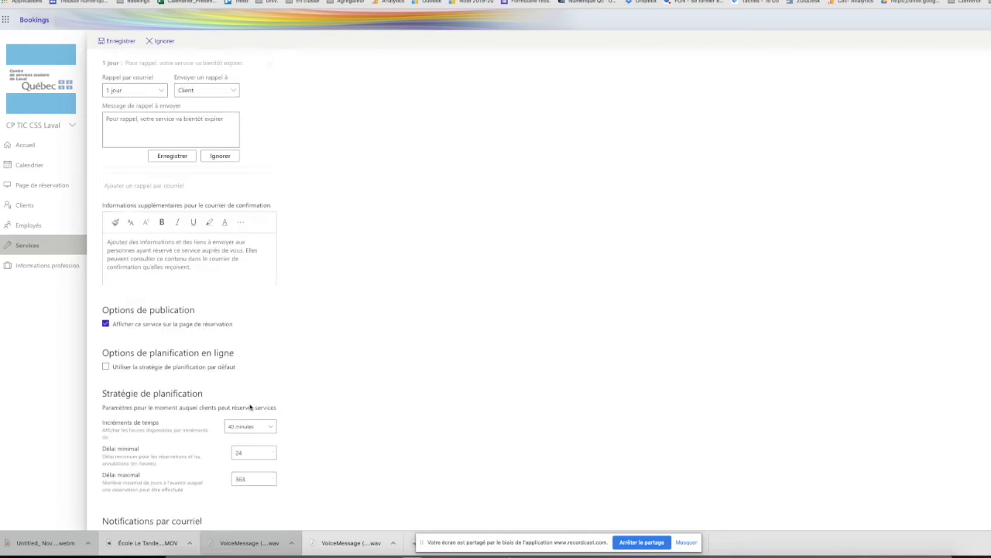
{"action": "left_click", "coordinate": [262, 358]}
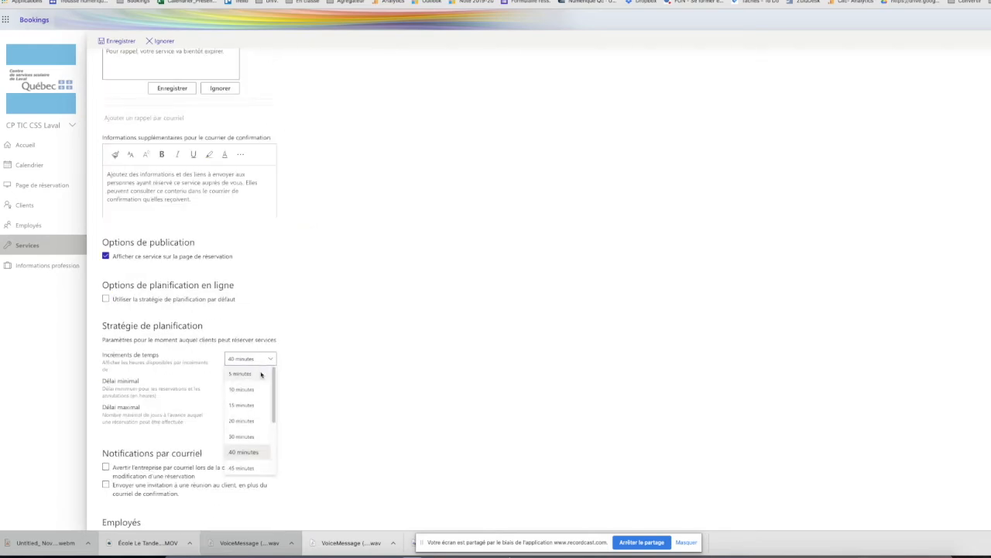
{"action": "left_click", "coordinate": [246, 421]}
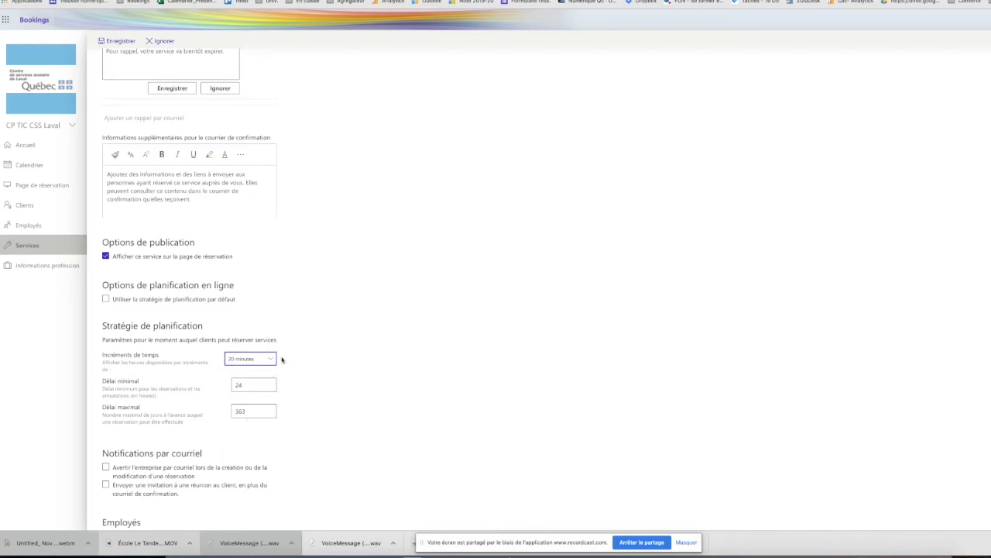
- Check the time slots on the public booking page, and set the service's maximum lead time to 365 days
{"action": "left_click", "coordinate": [203, 0]}
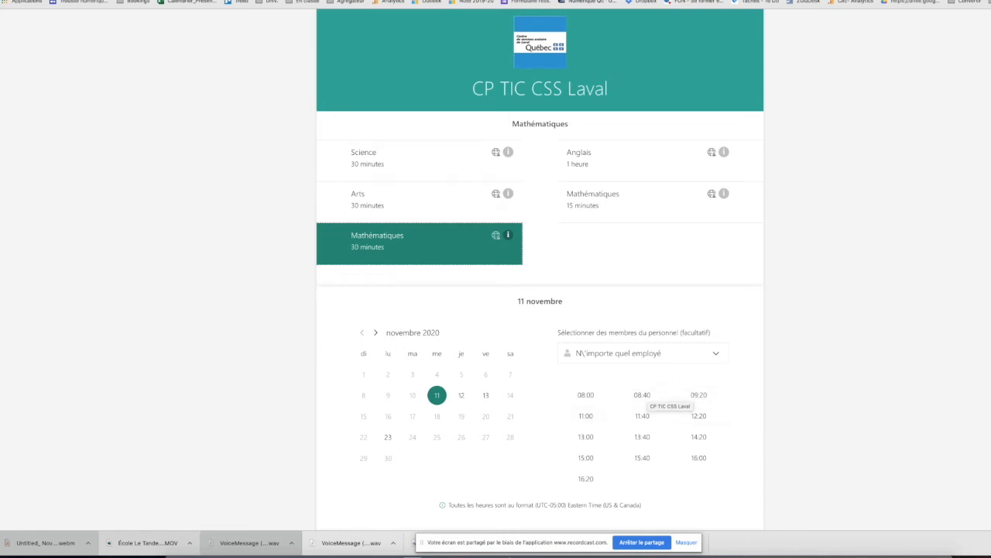
{"action": "left_click", "coordinate": [101, 1]}
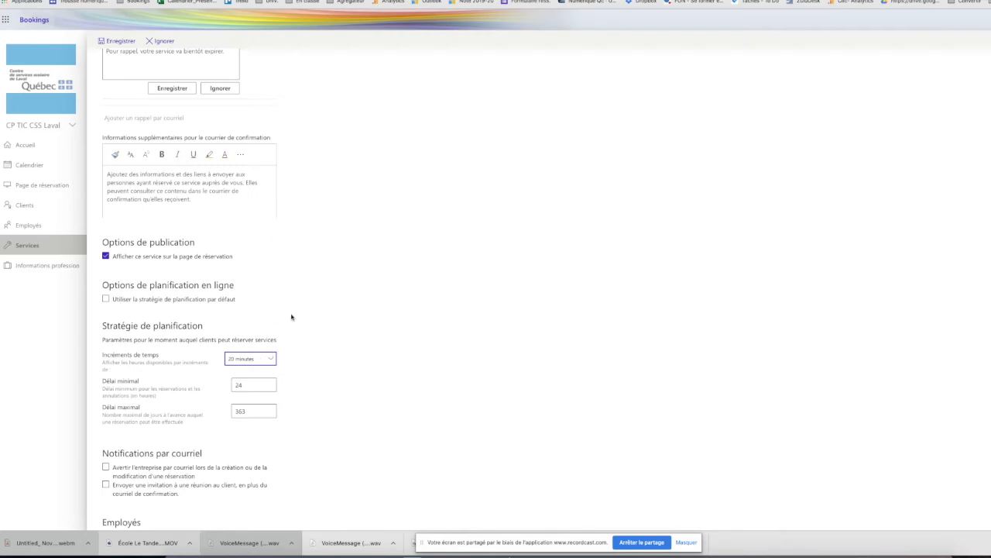
{"action": "scroll", "coordinate": [291, 317], "scroll_direction": "down", "scroll_amount": 3}
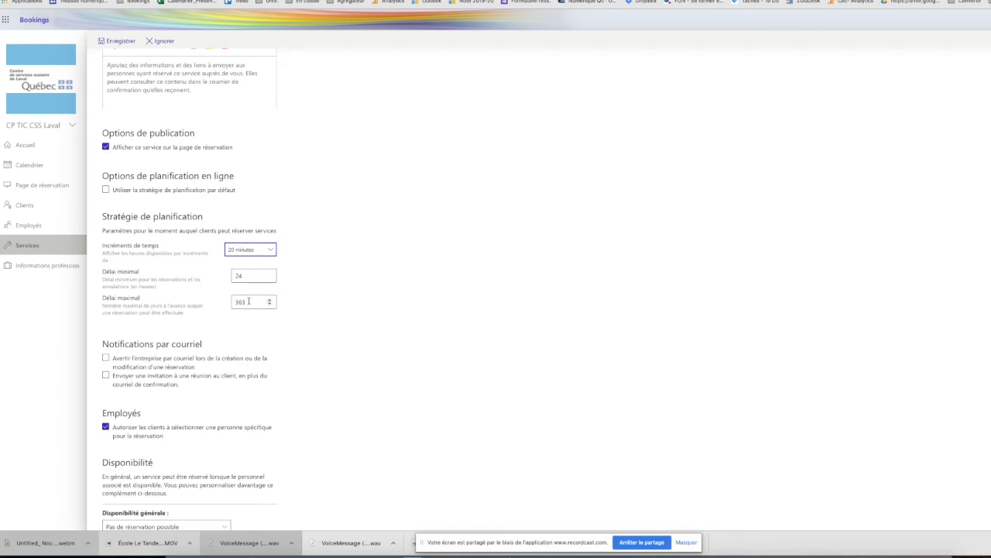
{"action": "double_click", "coordinate": [249, 301]}
{"action": "key", "text": "BackSpace"}
{"action": "type", "text": "5"}
- Preview choosing a specific staff member for Mathématiques on the public booking page, and review the service's availability date ranges
{"action": "scroll", "coordinate": [245, 350], "scroll_direction": "down", "scroll_amount": 2}
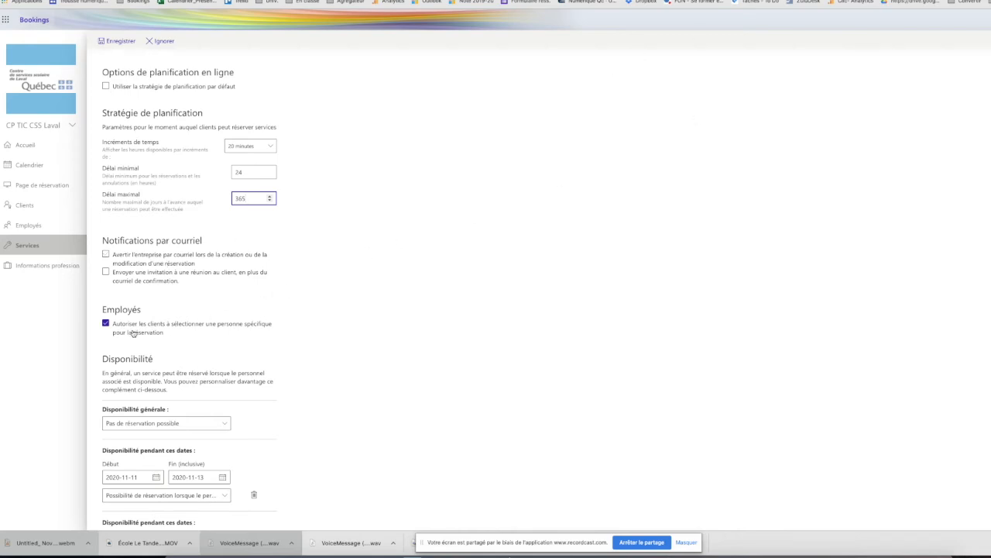
{"action": "scroll", "coordinate": [139, 332], "scroll_direction": "down", "scroll_amount": 1}
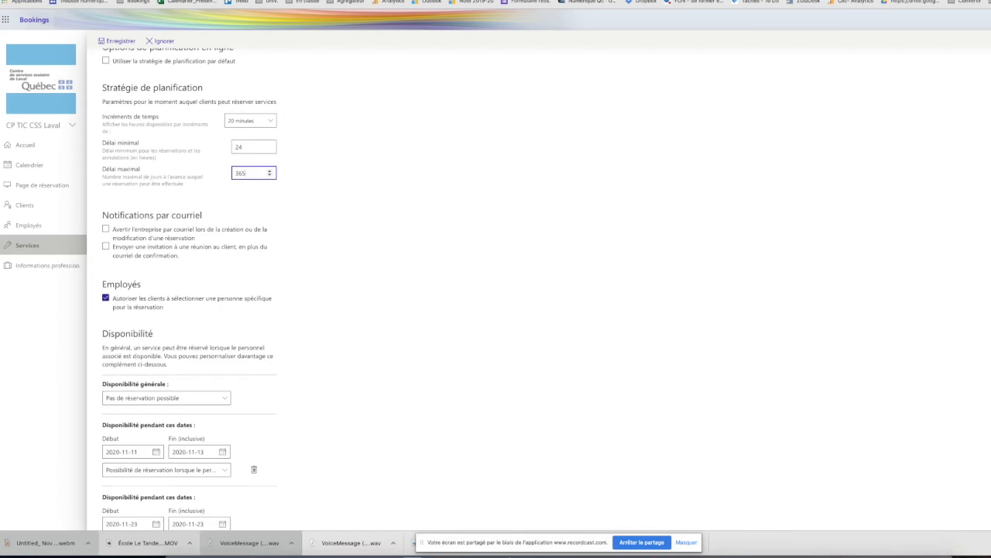
{"action": "left_click", "coordinate": [223, 1]}
{"action": "left_click", "coordinate": [624, 359]}
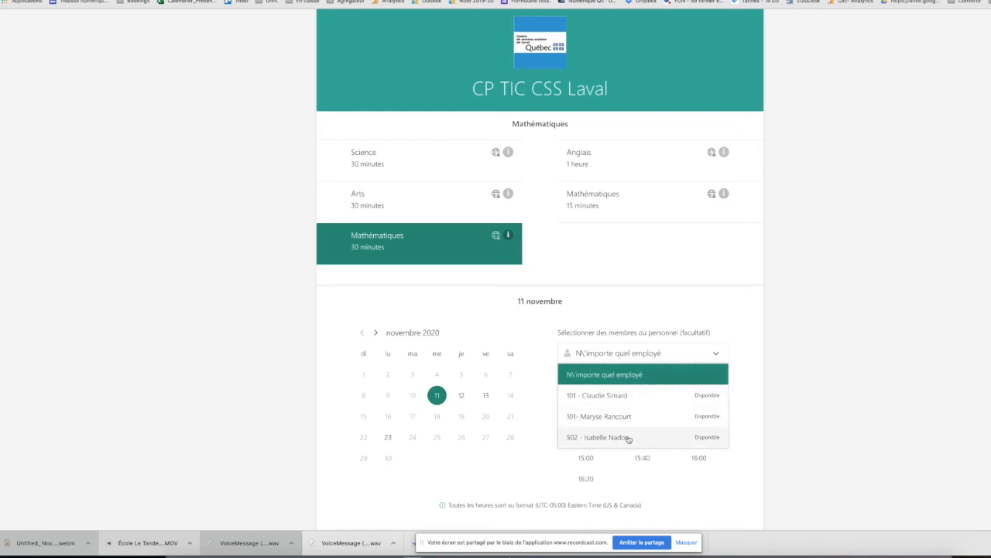
{"action": "left_click", "coordinate": [631, 419]}
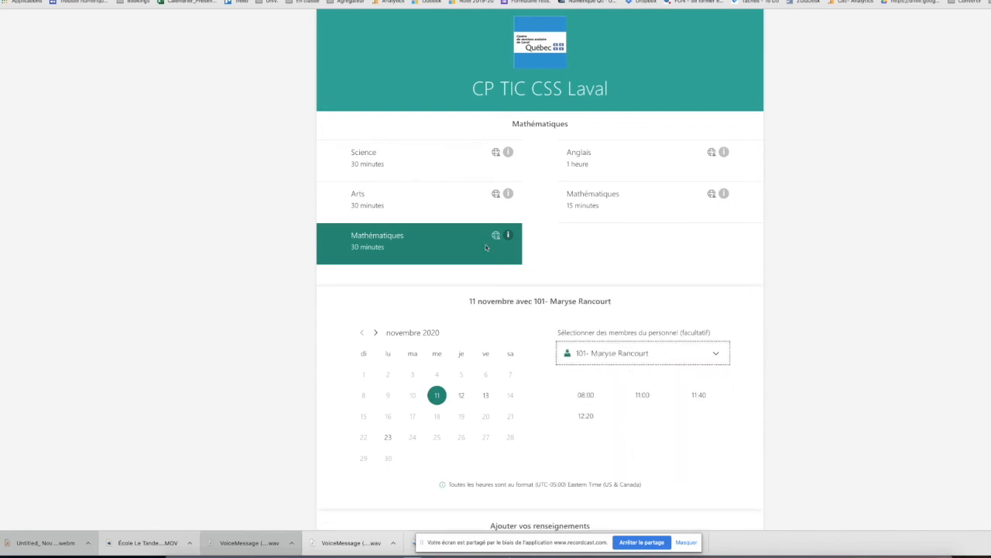
{"action": "left_click", "coordinate": [65, 1]}
{"action": "scroll", "coordinate": [194, 288], "scroll_direction": "down", "scroll_amount": 2}
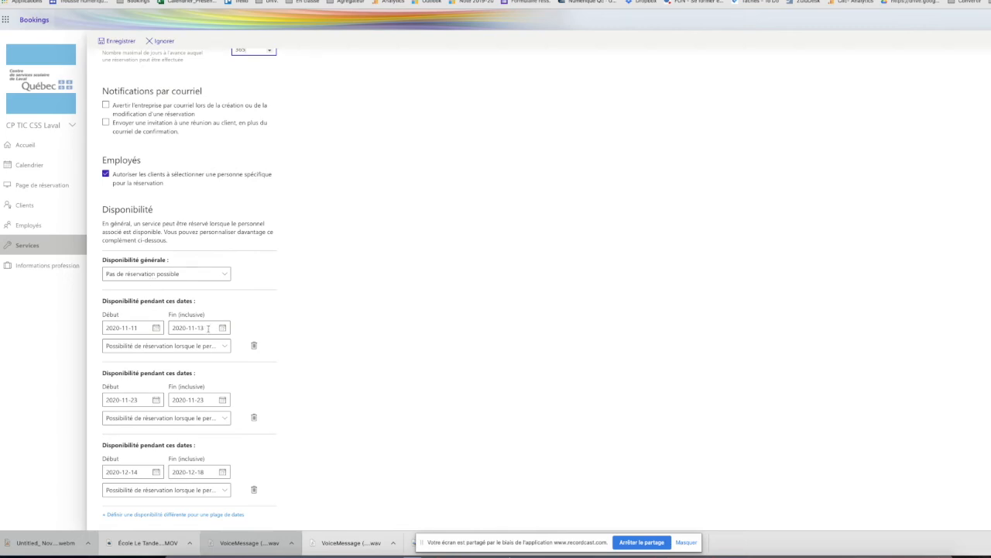
{"action": "scroll", "coordinate": [186, 295], "scroll_direction": "up", "scroll_amount": 10}
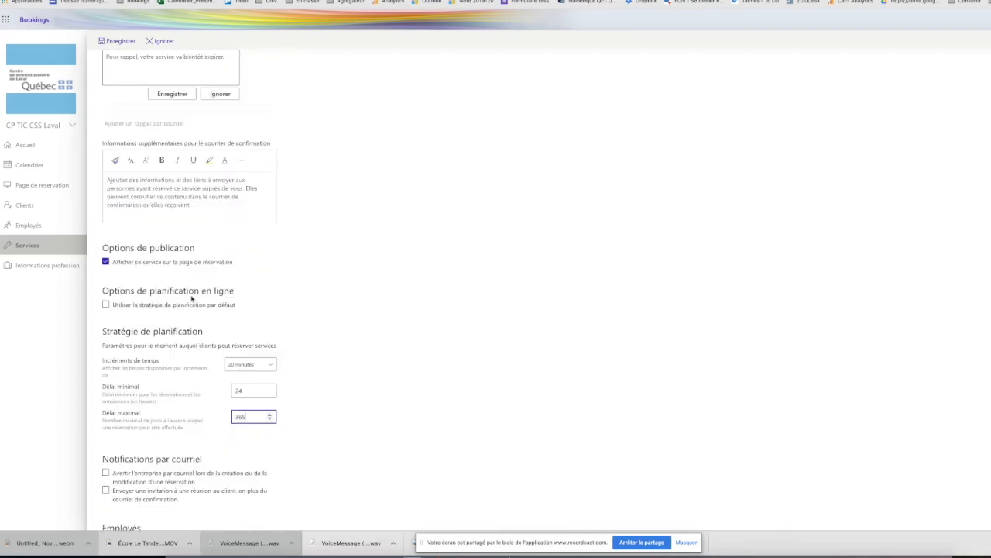
- Review the scheduling policy and availability date ranges, and apply the default scheduling policy to the Mathématiques service
{"action": "scroll", "coordinate": [192, 299], "scroll_direction": "down", "scroll_amount": 10}
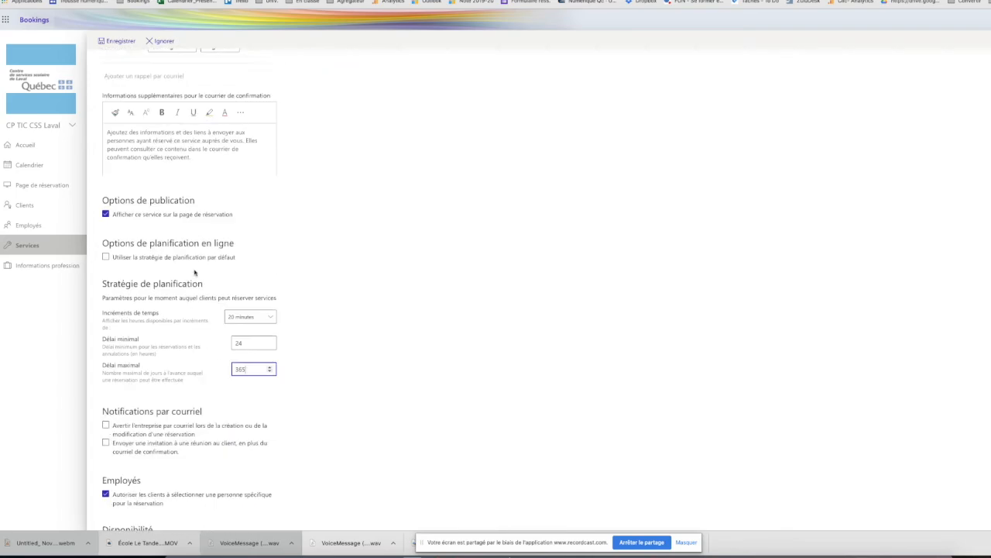
{"action": "scroll", "coordinate": [195, 272], "scroll_direction": "down", "scroll_amount": 3}
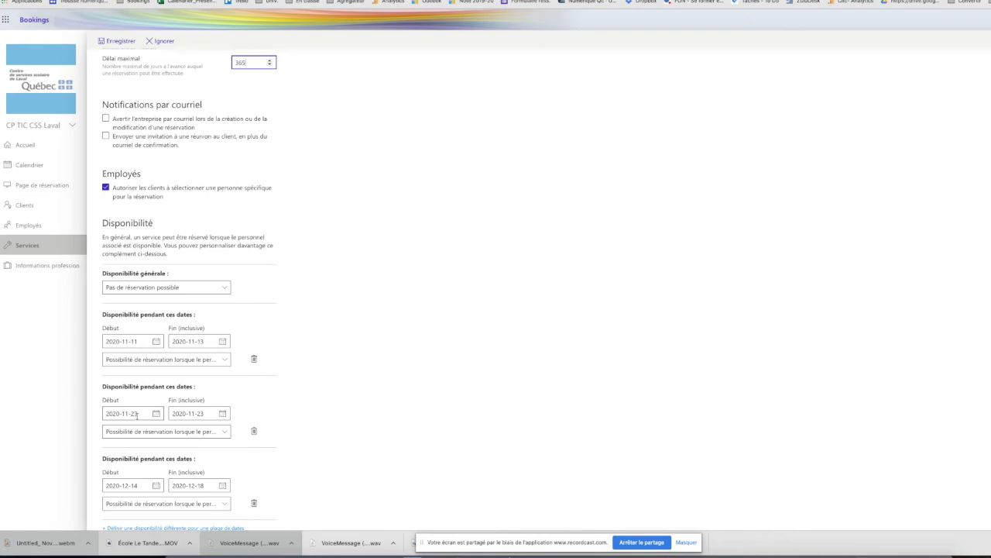
{"action": "scroll", "coordinate": [199, 417], "scroll_direction": "down", "scroll_amount": 1}
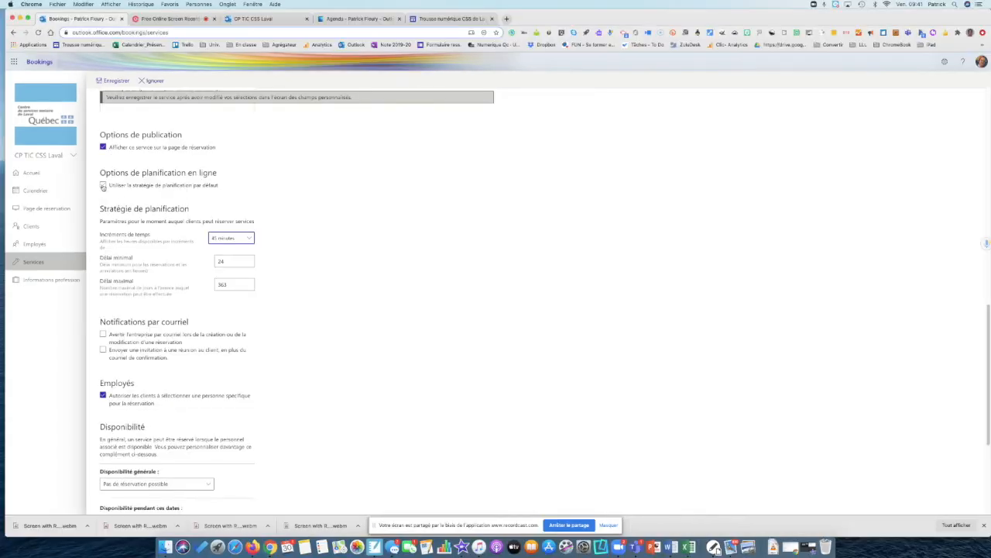
{"action": "left_click", "coordinate": [103, 186]}
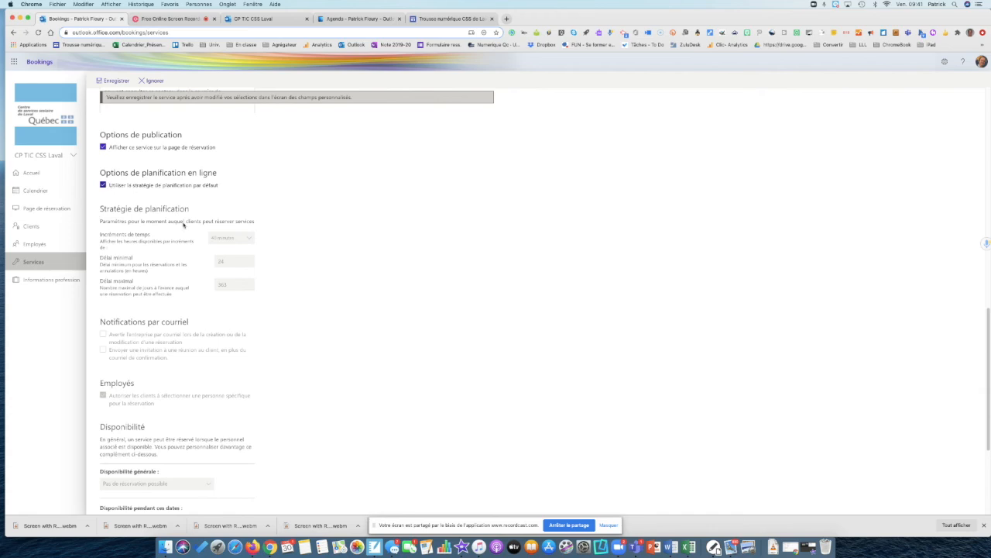
- Assign the first, third and sixth listed staff members to the Mathématiques service
{"action": "scroll", "coordinate": [209, 303], "scroll_direction": "down", "scroll_amount": 3}
{"action": "scroll", "coordinate": [210, 302], "scroll_direction": "up", "scroll_amount": 7}
{"action": "scroll", "coordinate": [209, 303], "scroll_direction": "up", "scroll_amount": 5}
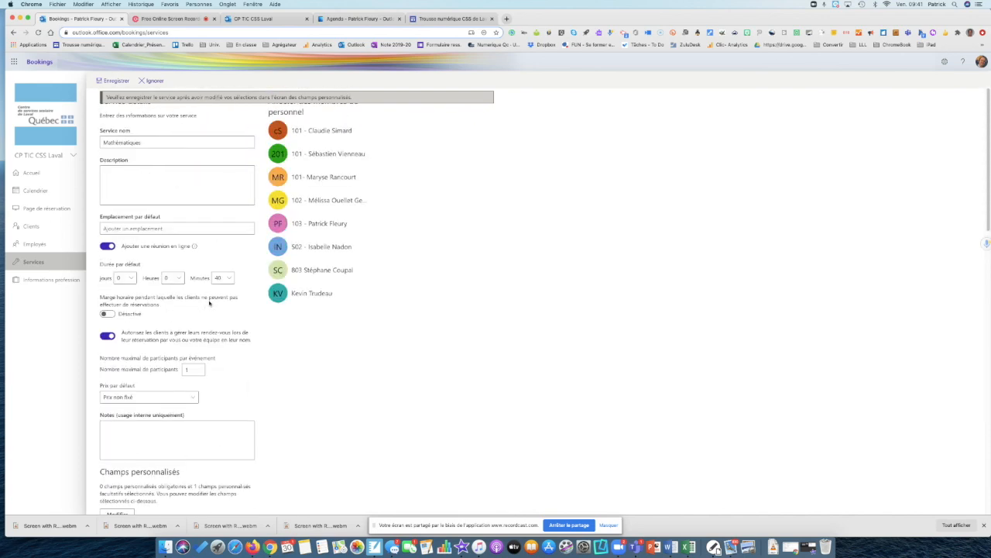
{"action": "left_click", "coordinate": [277, 246]}
{"action": "left_click", "coordinate": [276, 177]}
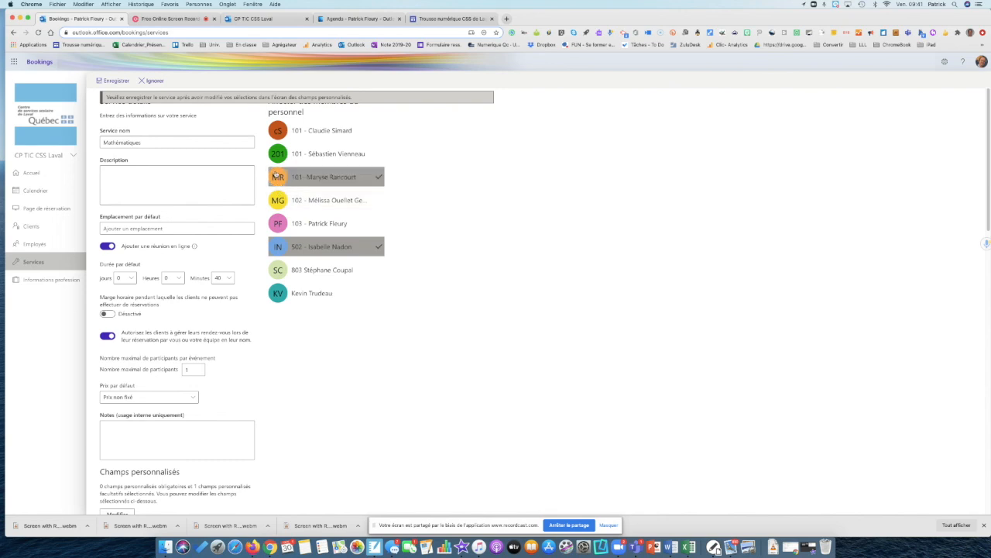
{"action": "left_click", "coordinate": [278, 133]}
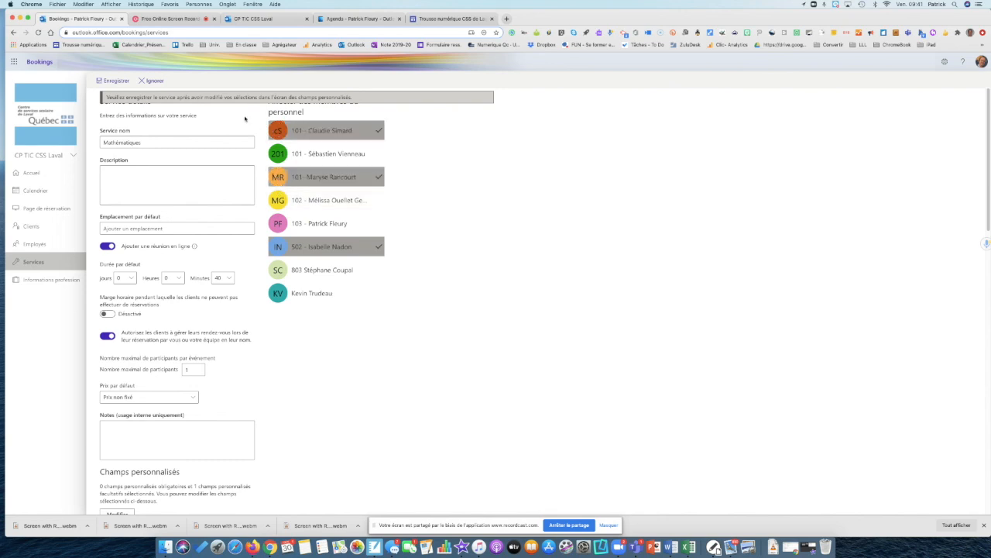
- Check which staff members can be chosen for Arts on the public booking page, and save the Mathématiques service
{"action": "left_click", "coordinate": [264, 18]}
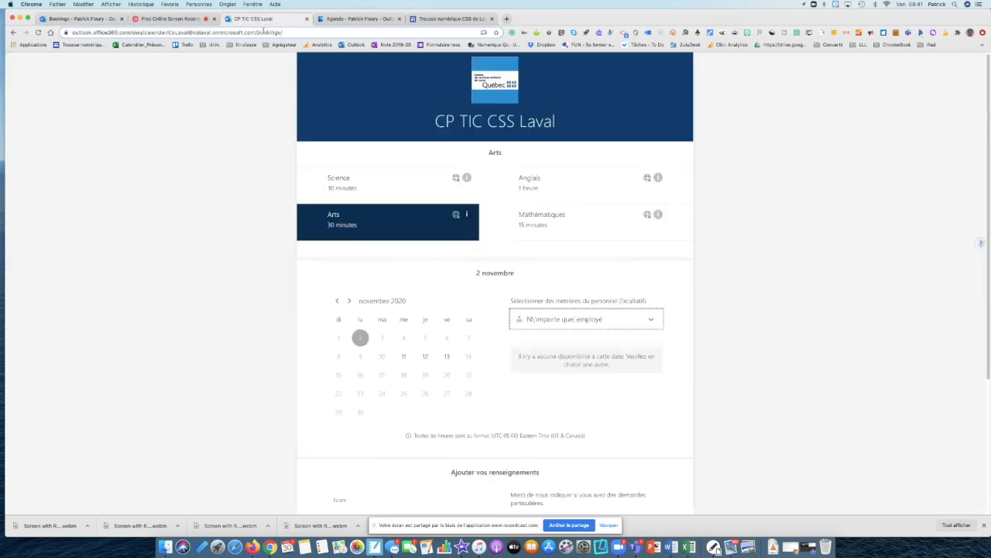
{"action": "left_click", "coordinate": [654, 319]}
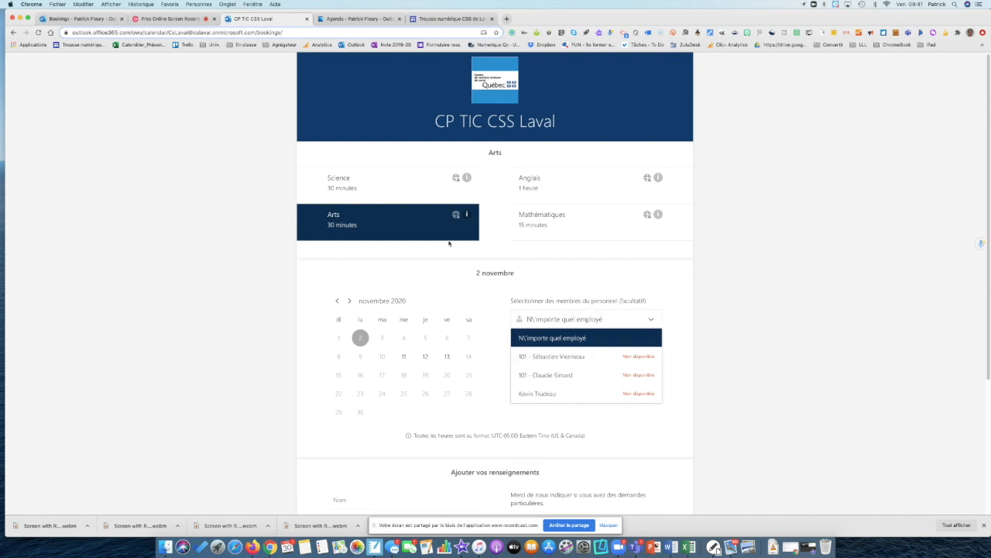
{"action": "left_click", "coordinate": [100, 18]}
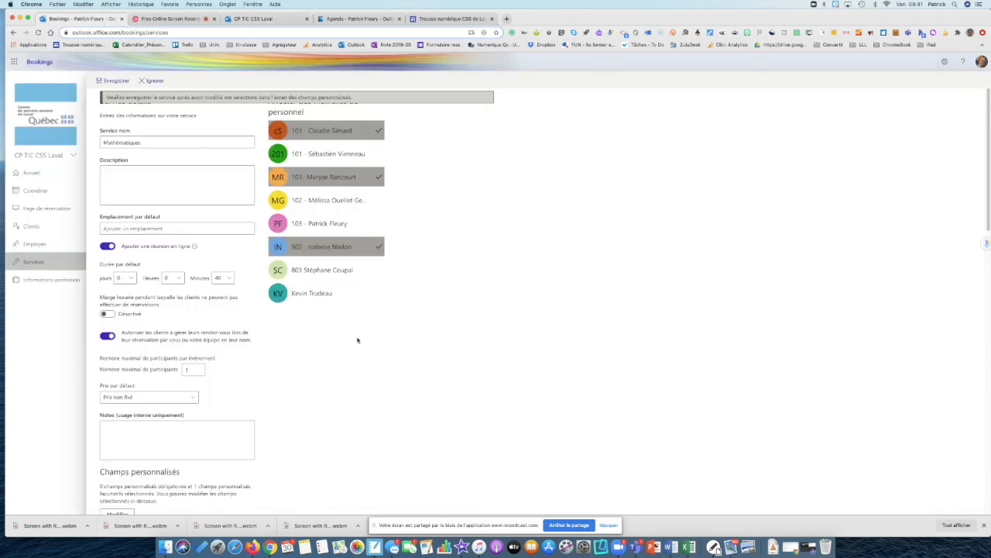
{"action": "left_click", "coordinate": [117, 81]}
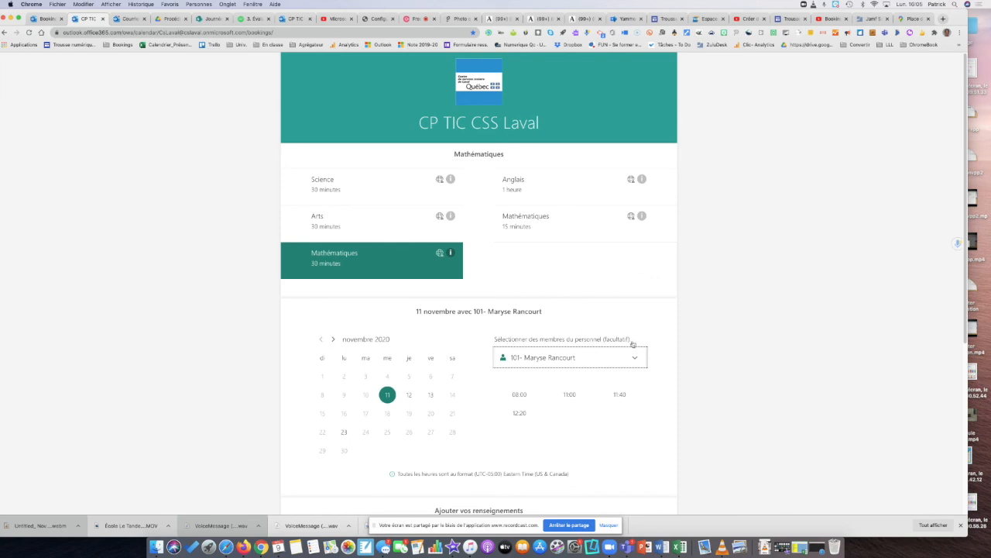
- Preview the Mathématiques time slots on the public booking page for any employee on 12 November
{"action": "left_click", "coordinate": [595, 356]}
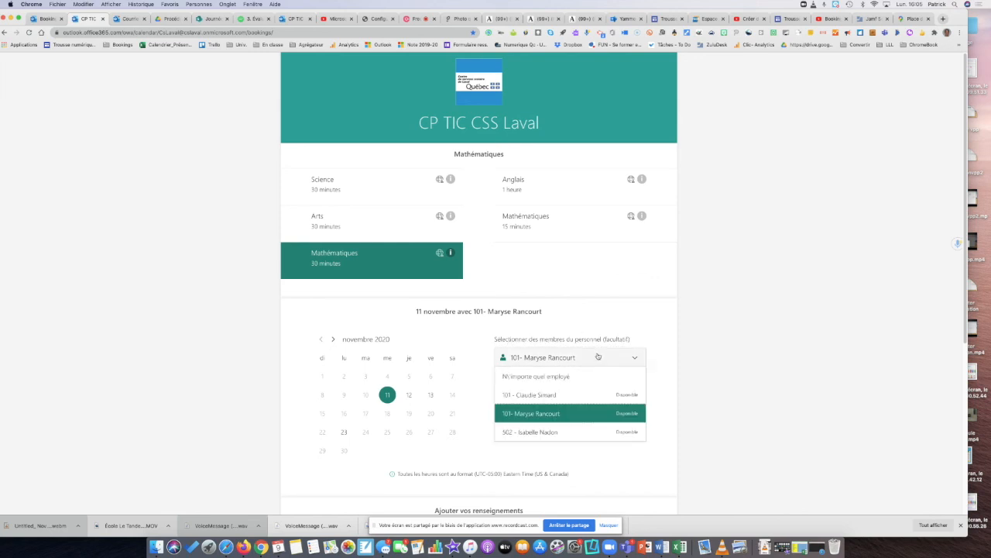
{"action": "left_click", "coordinate": [592, 377]}
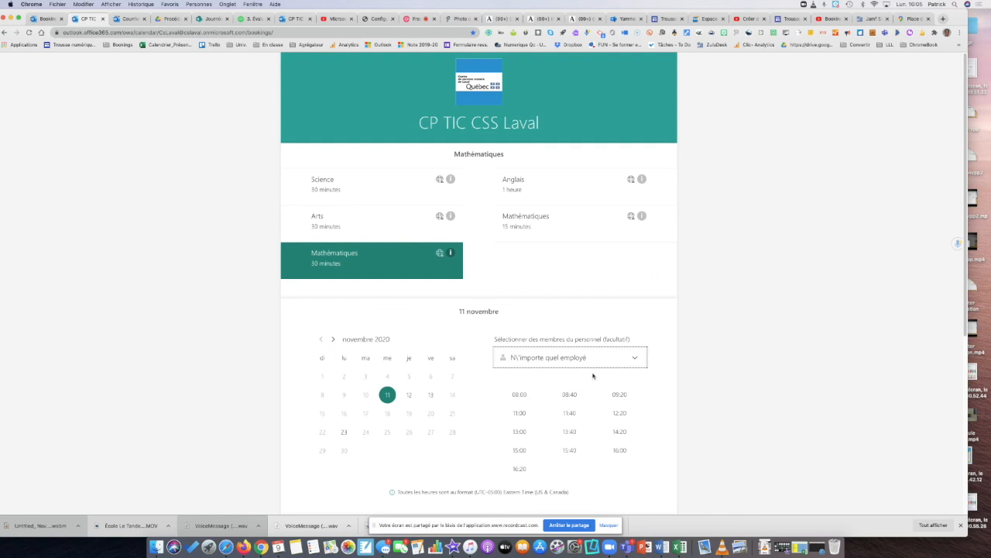
{"action": "left_click", "coordinate": [409, 394]}
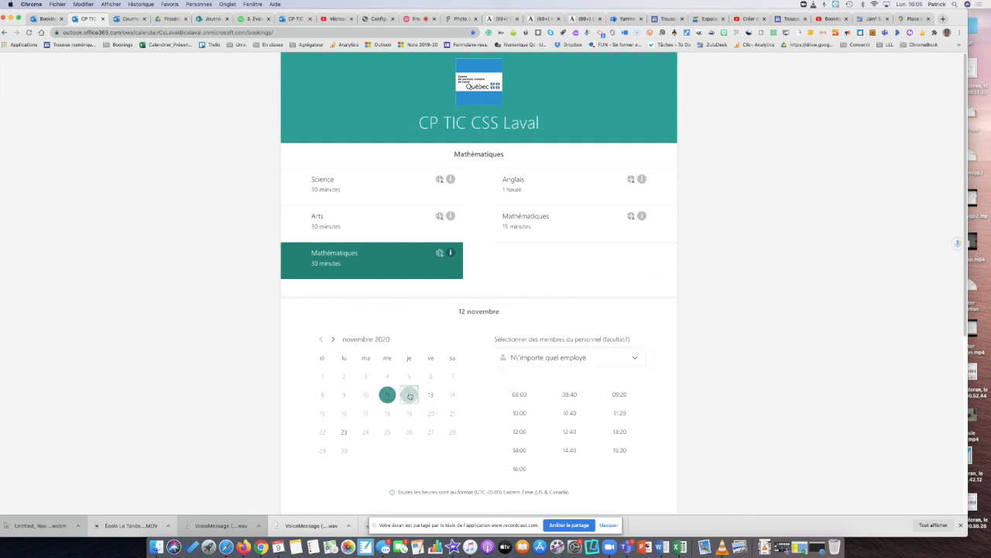
- Select the 08:00 slot, and switch the Mathématiques booking preview to the second listed staff member's time slots
{"action": "left_click", "coordinate": [516, 398]}
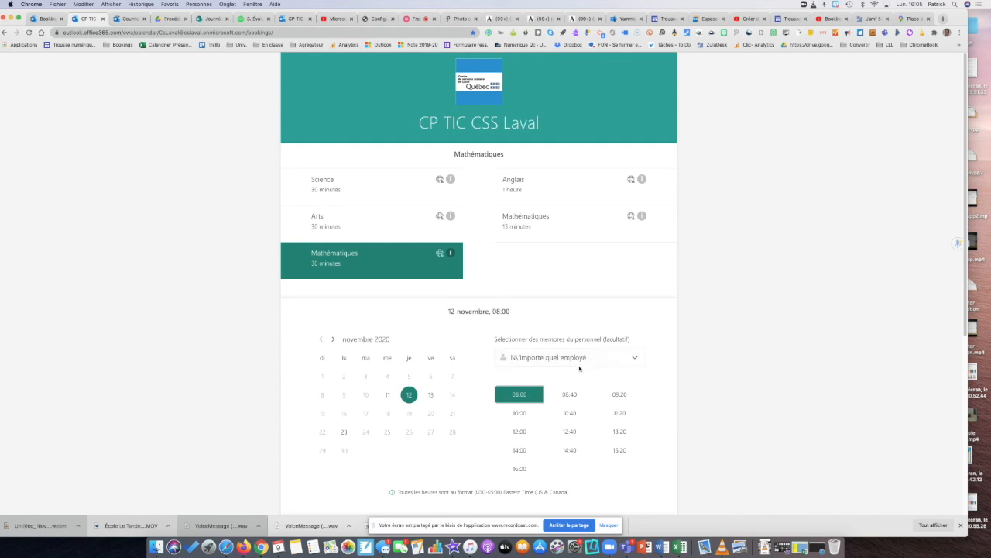
{"action": "left_click", "coordinate": [520, 359]}
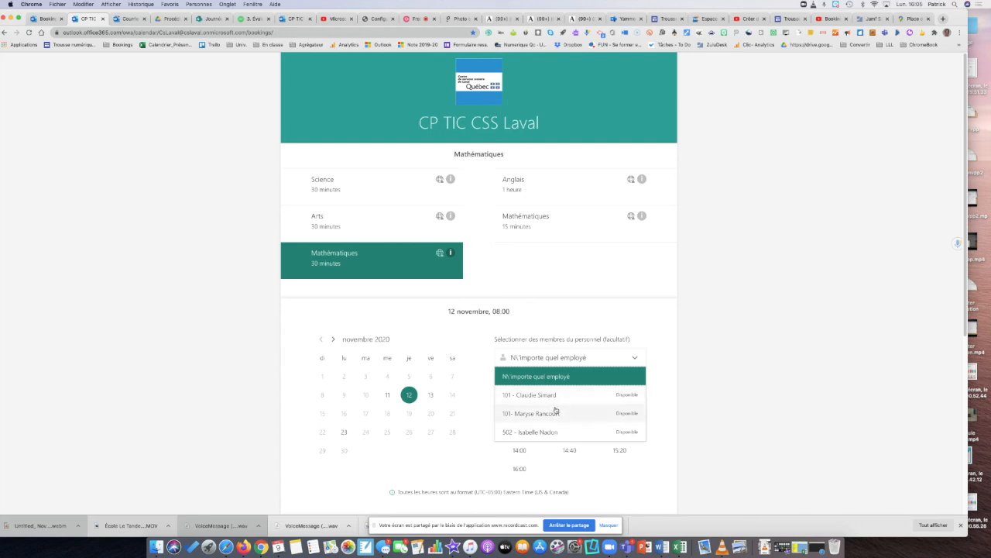
{"action": "left_click", "coordinate": [554, 412]}
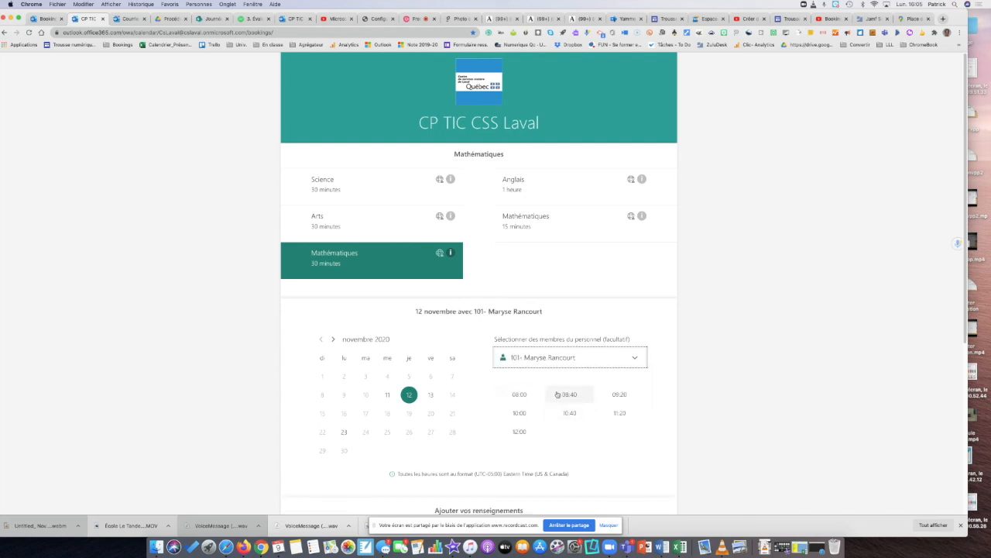